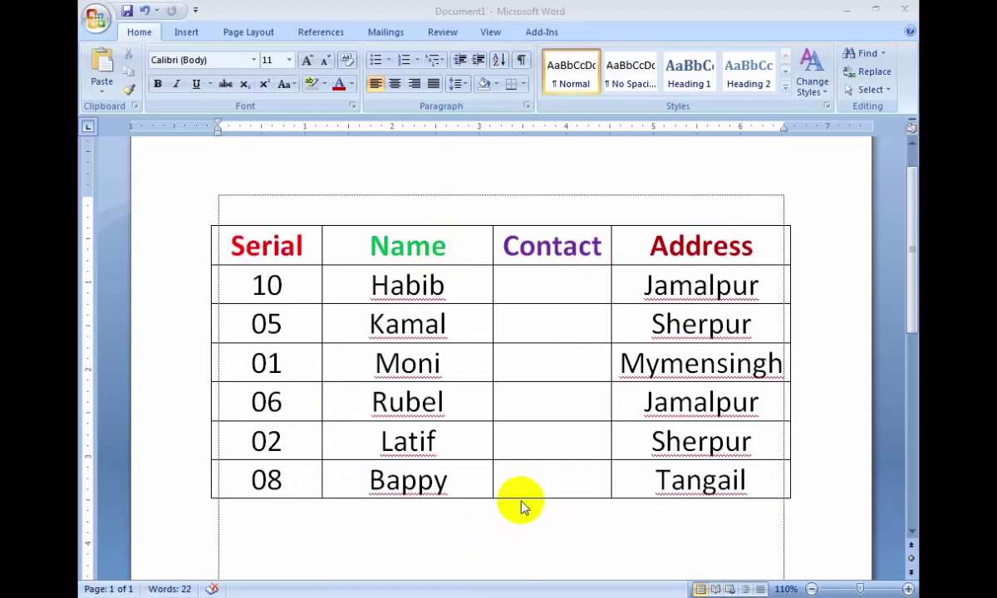
- Step through the Serial column cells to show the unsorted values 10, 05, 01, 06, 02, 08
left_click(284, 284)
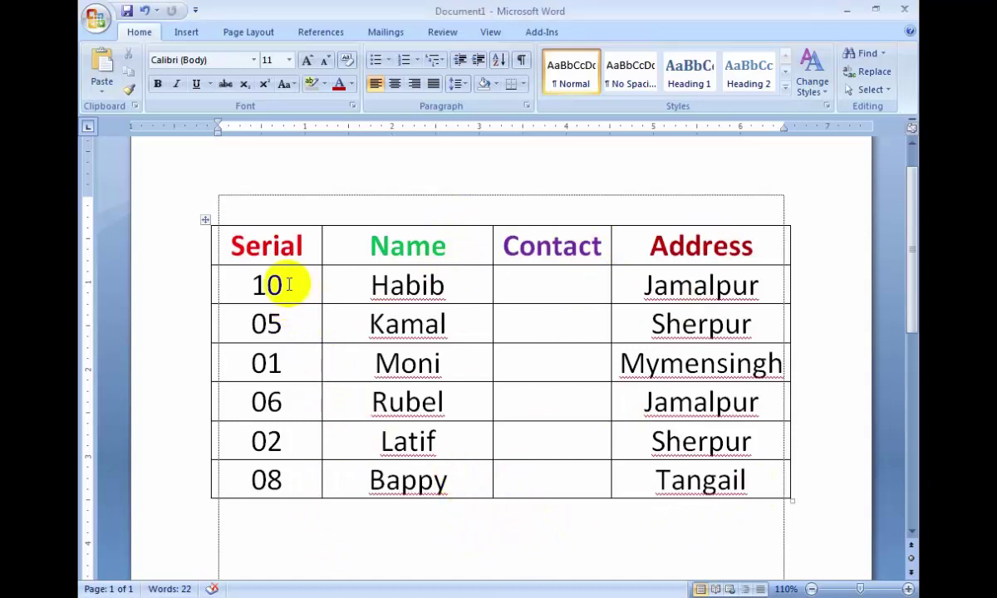
left_click_drag(288, 283, 294, 476)
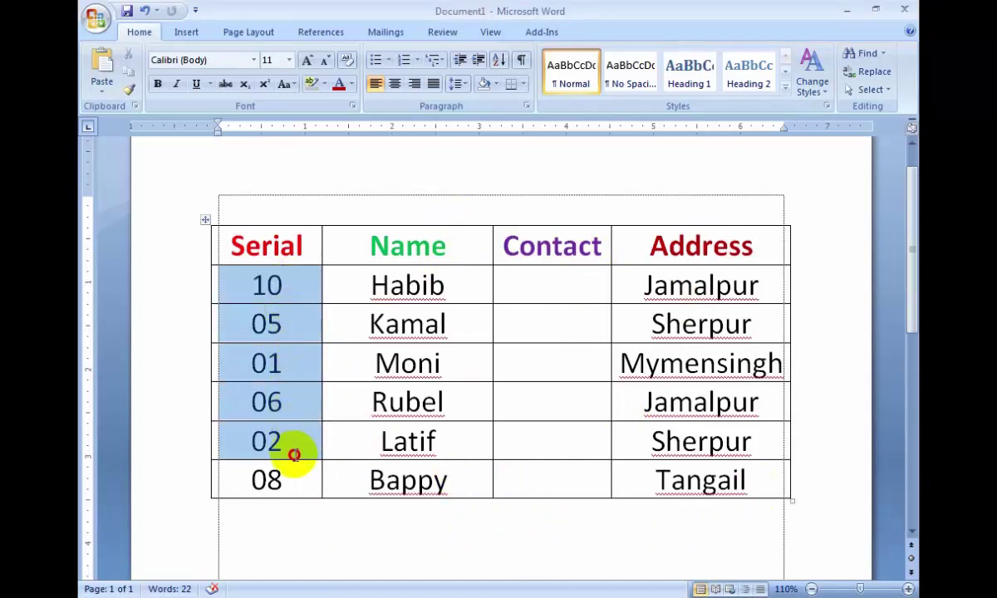
left_click(301, 359)
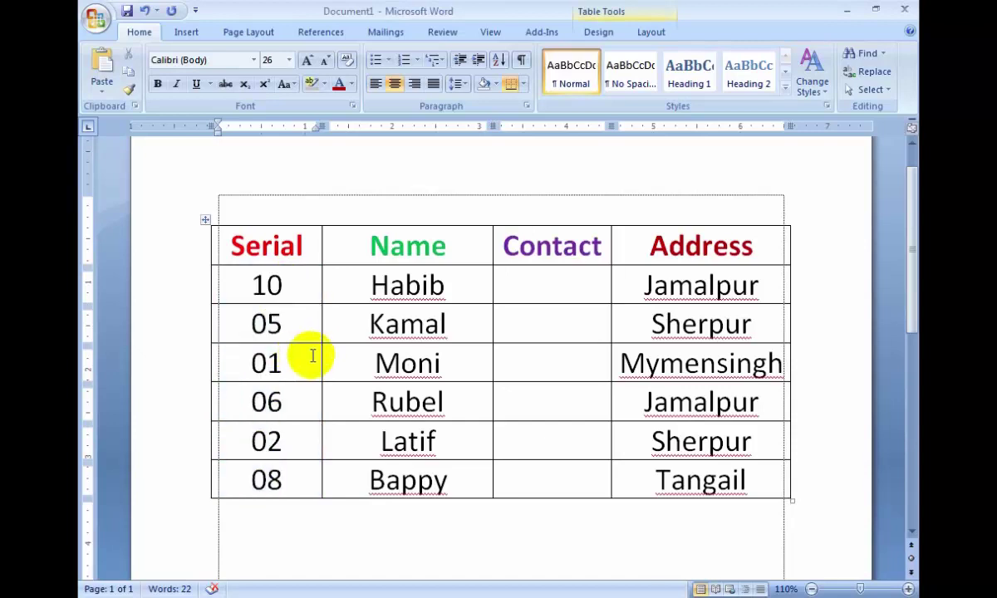
left_click(296, 404)
left_click(298, 446)
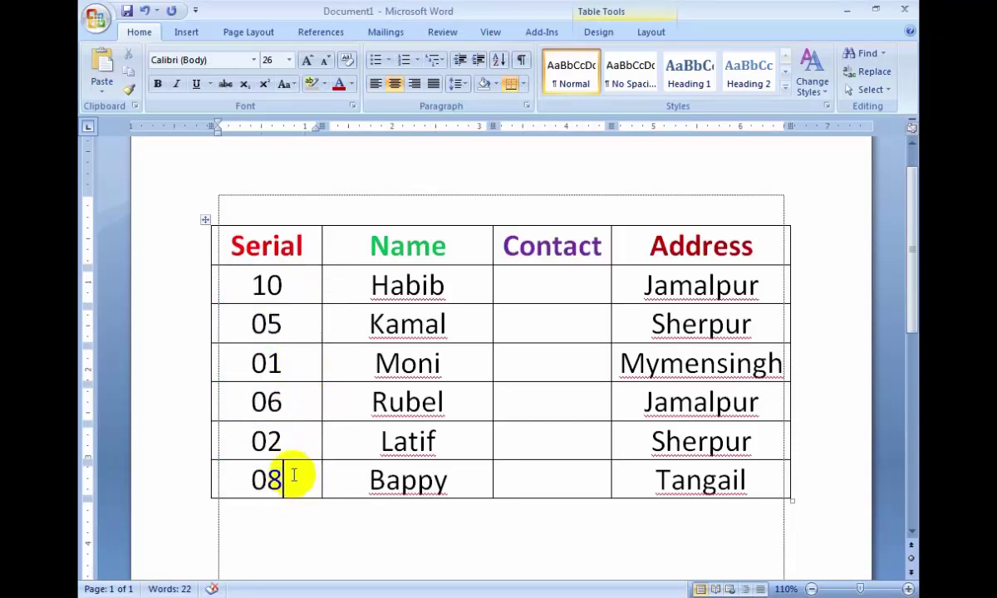
left_click(292, 358)
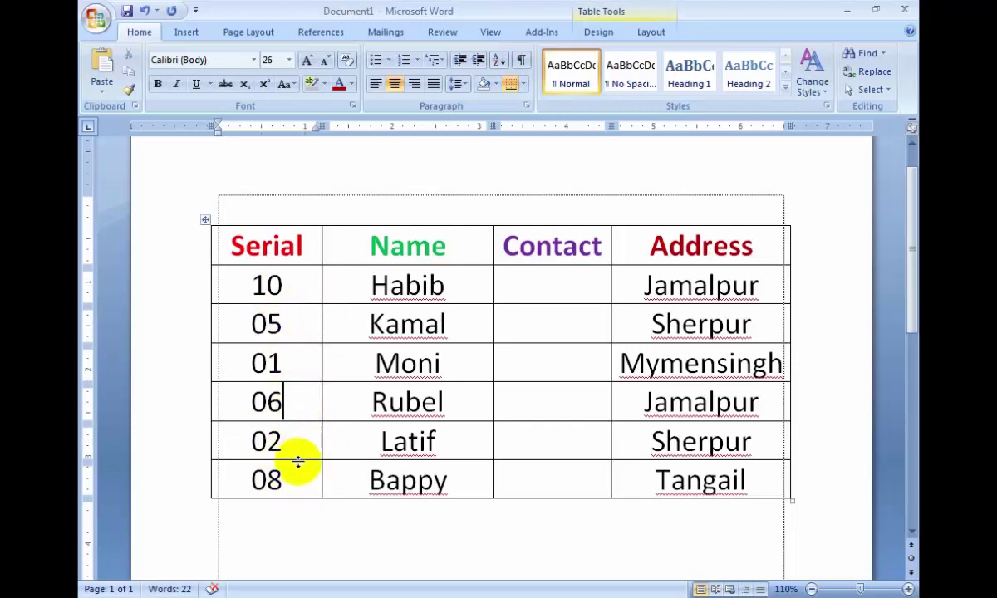
left_click(301, 446)
double_click(294, 451)
left_click(306, 404)
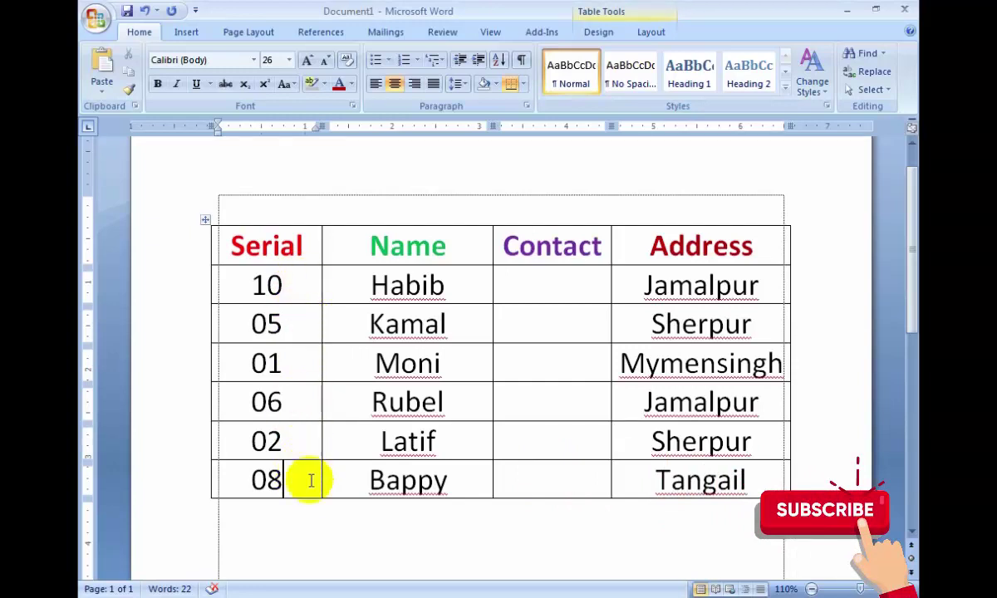
left_click(311, 485)
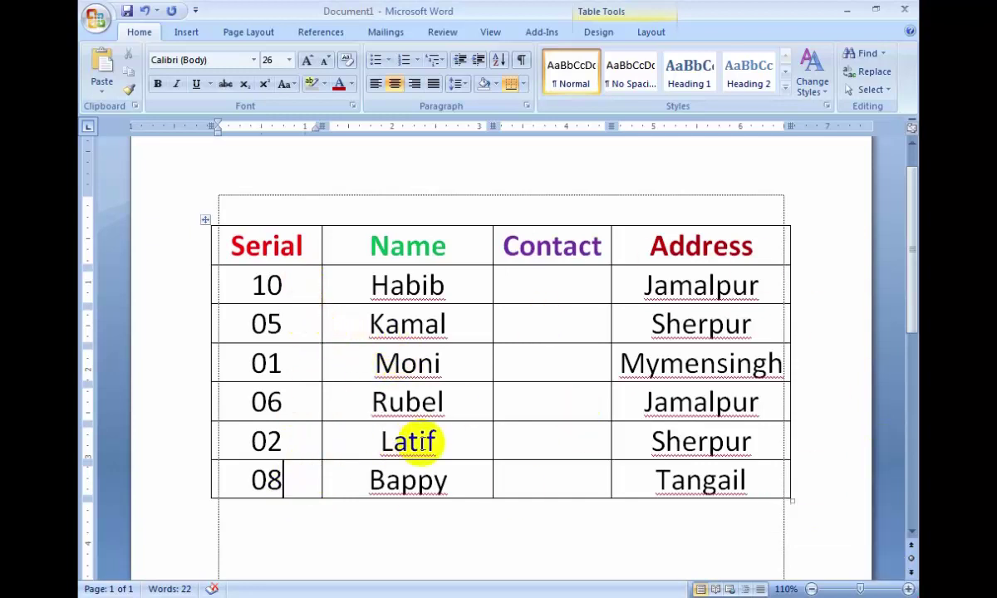
left_click(312, 399)
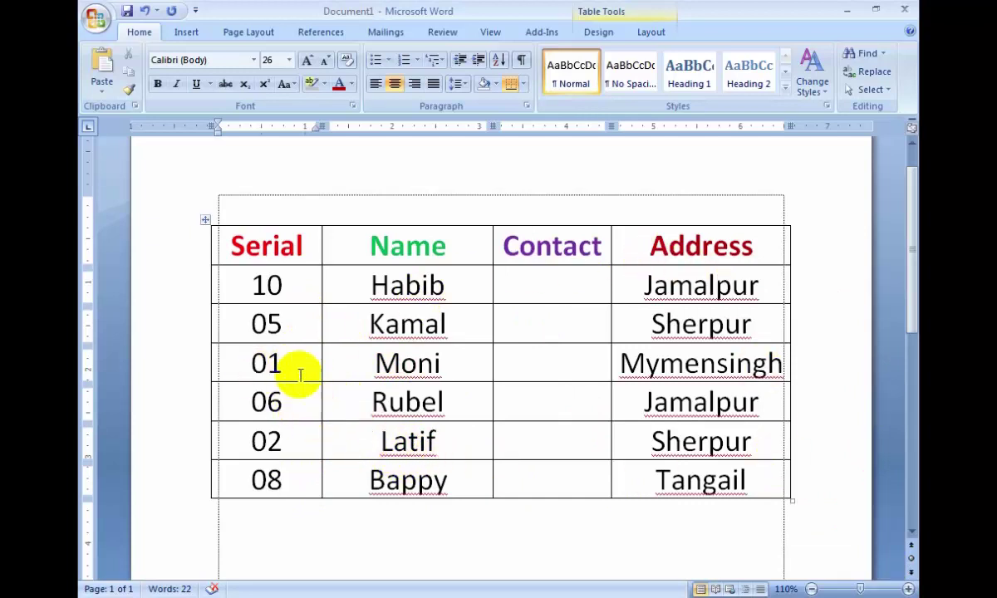
- Open the Sort dialog from the Data group of the Table Tools Layout ribbon
left_click(600, 31)
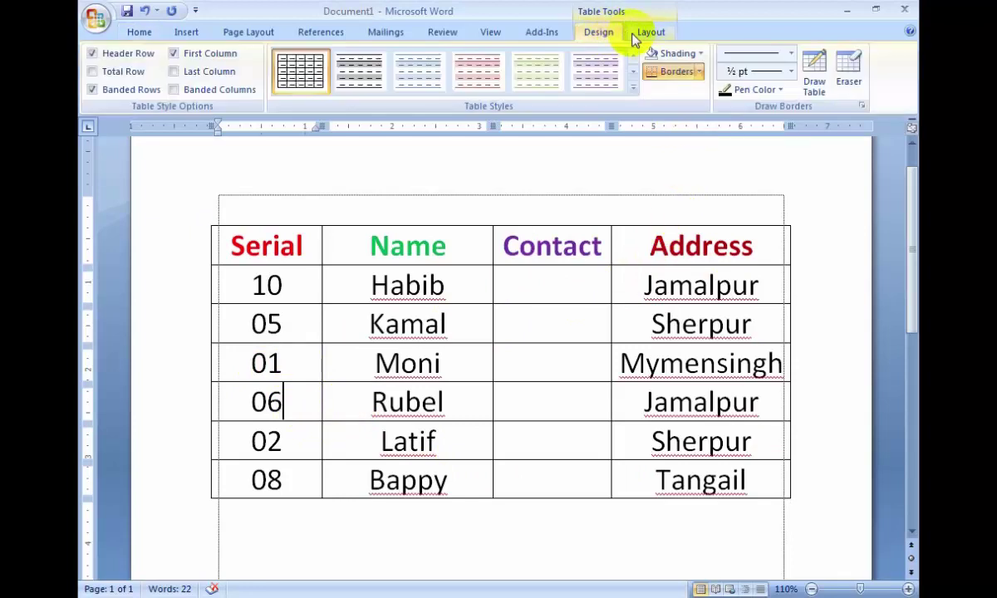
left_click(651, 33)
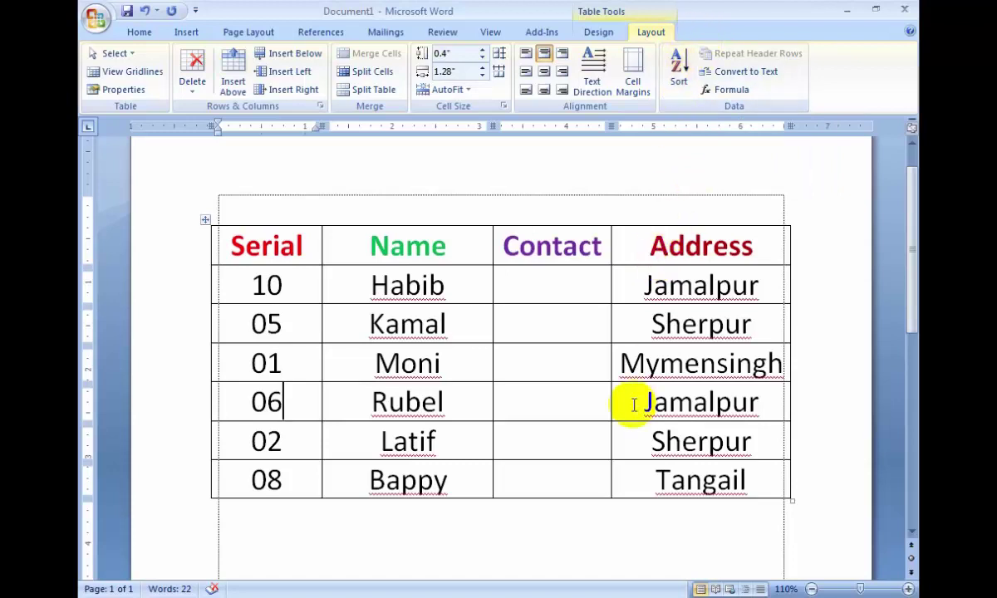
left_click(680, 70)
- Sort by Serial as Number, ascending with a header row, giving 01, 02, 05, 06, 08, 10
mouse_move(568, 167)
left_mouse_down()
mouse_move(792, 190)
mouse_move(728, 165)
mouse_move(729, 154)
left_mouse_up()
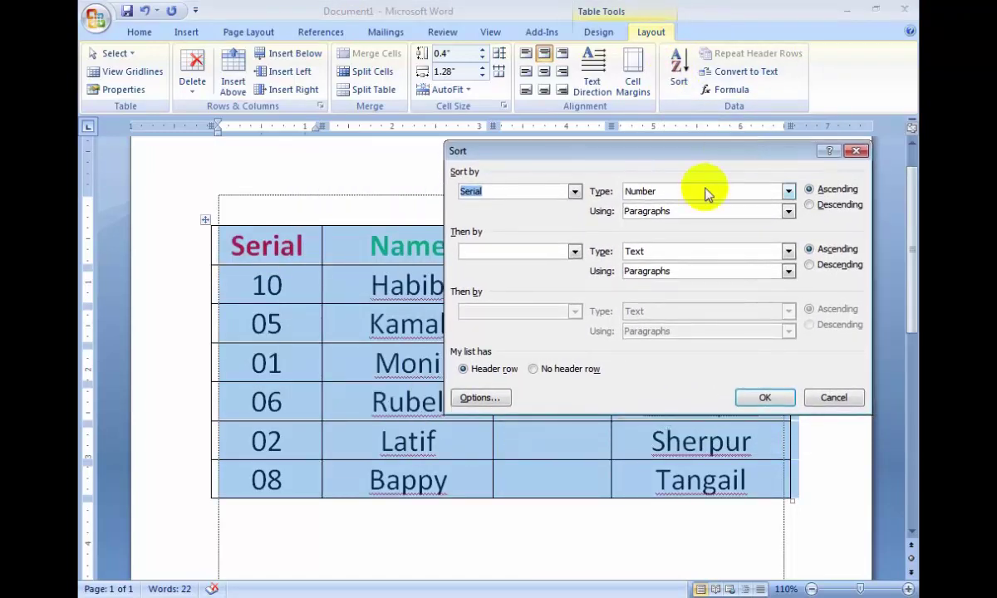
left_click(490, 192)
left_click(574, 192)
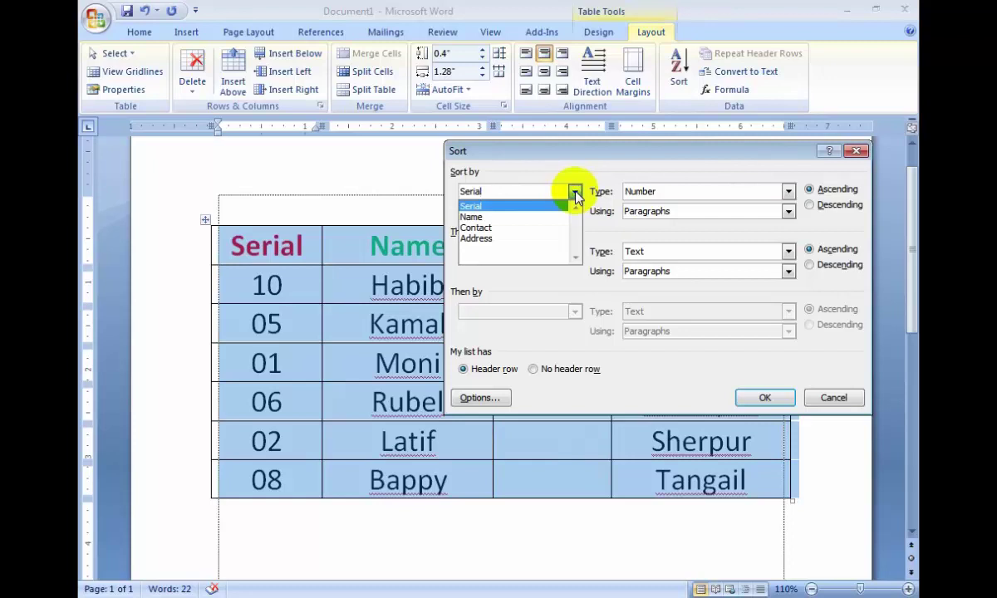
left_click(574, 193)
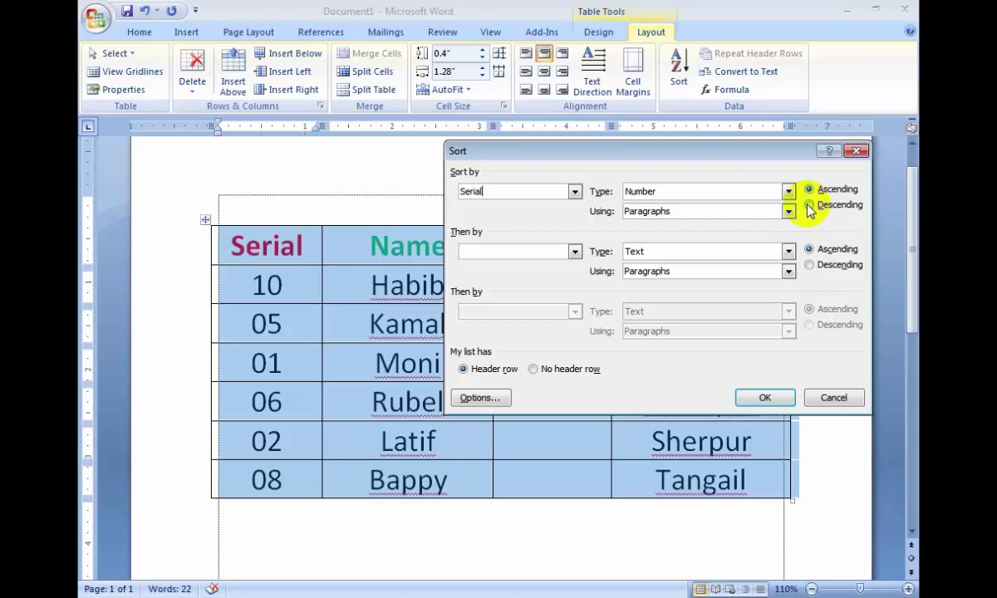
left_click(810, 190)
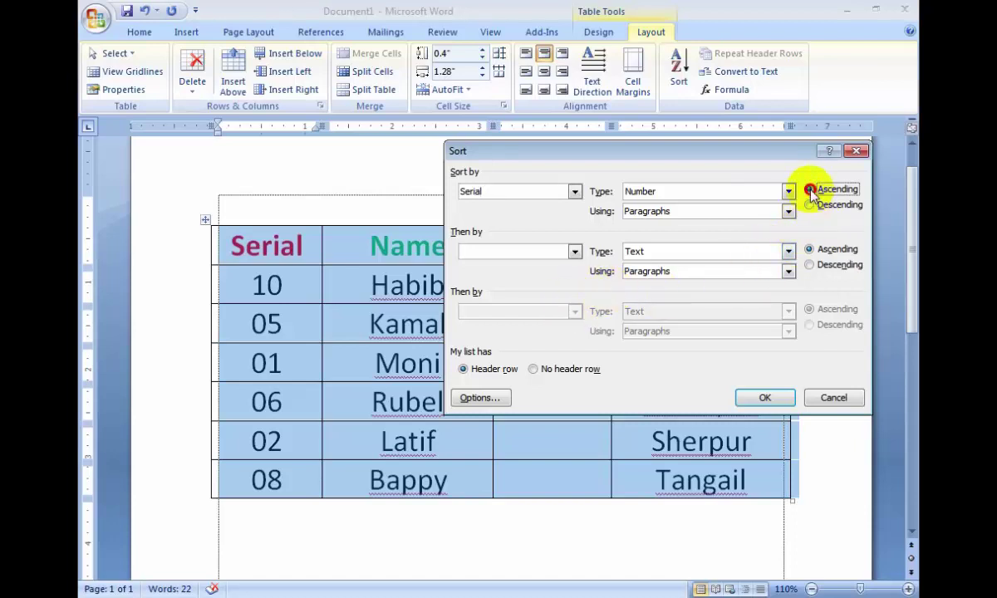
left_click(765, 397)
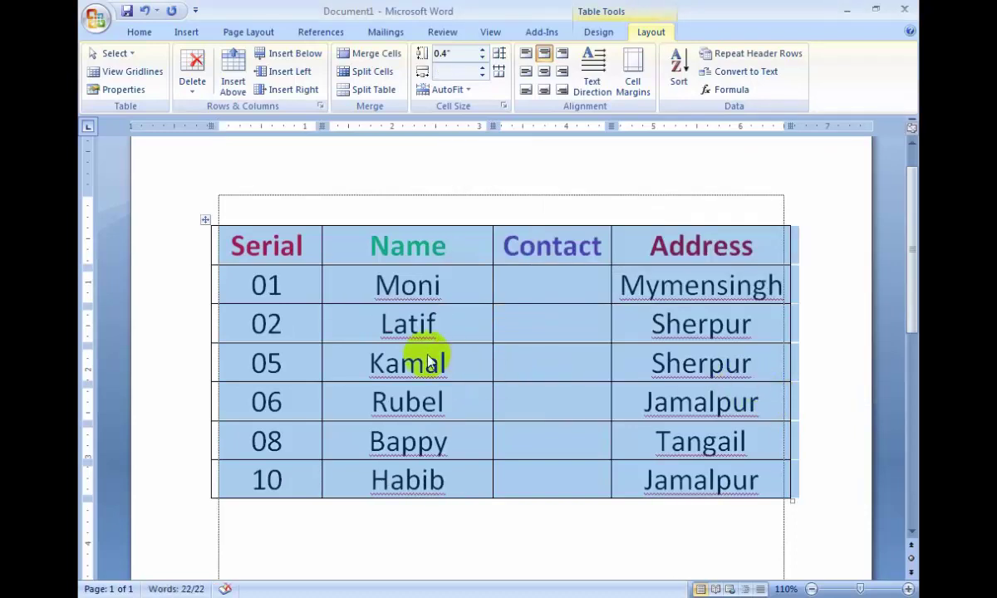
- Inspect the sorted rows, highlighting the 01 Moni row and the word Mymensingh
left_click(297, 282)
left_click(281, 322)
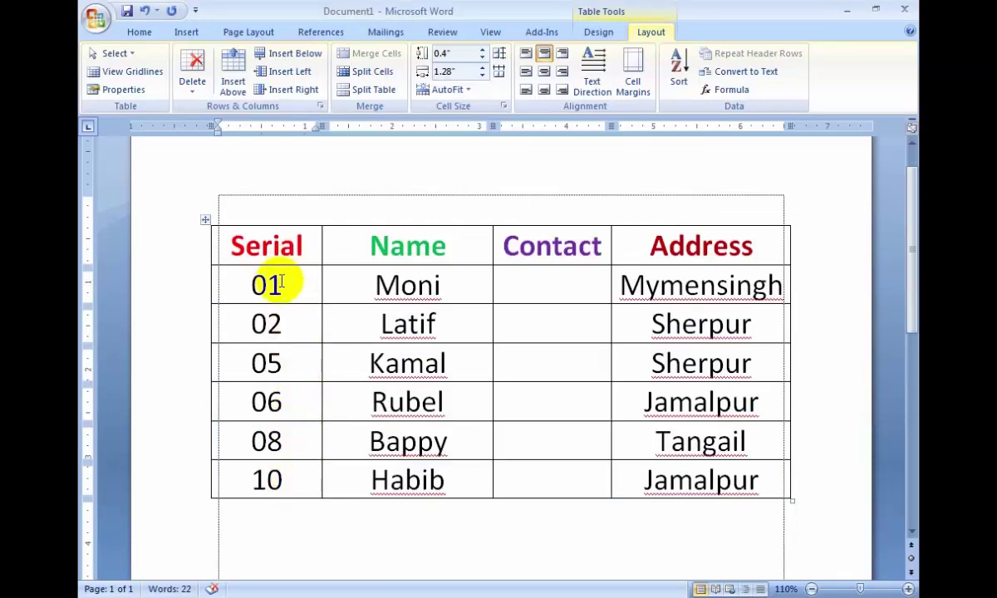
left_click(297, 285)
left_click_drag(301, 286, 655, 297)
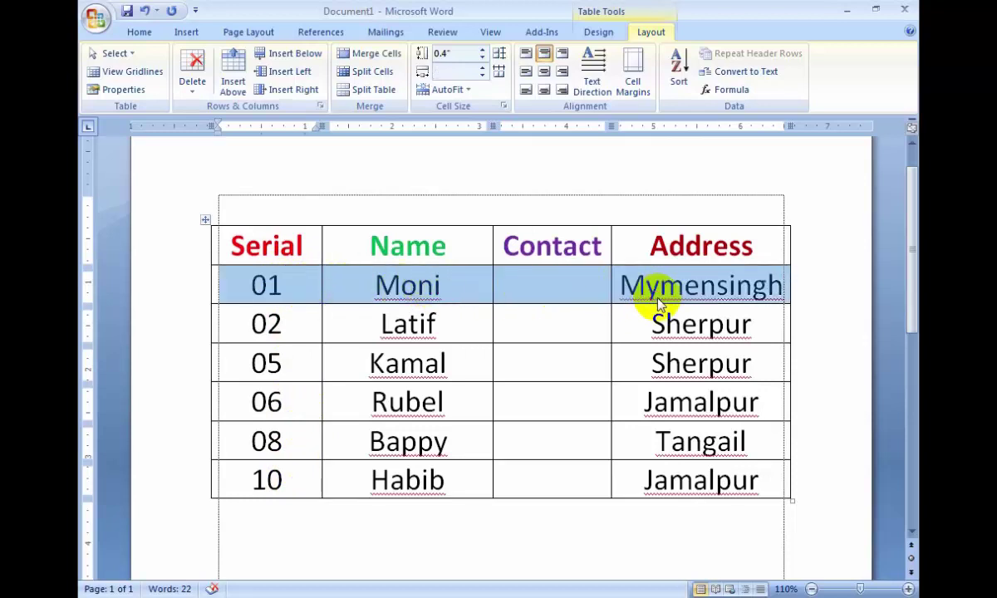
left_click(283, 378)
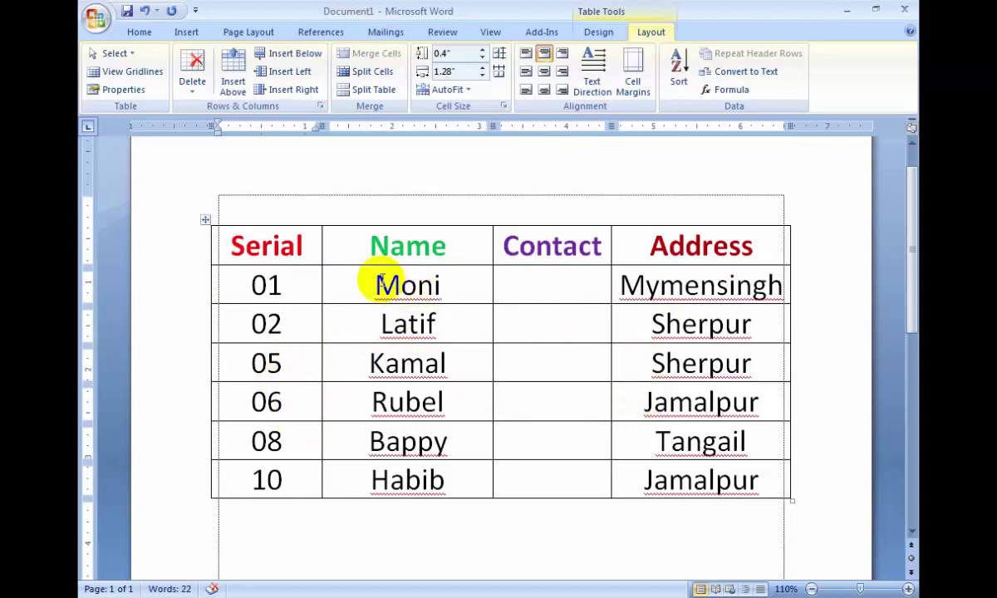
left_click_drag(625, 285, 752, 285)
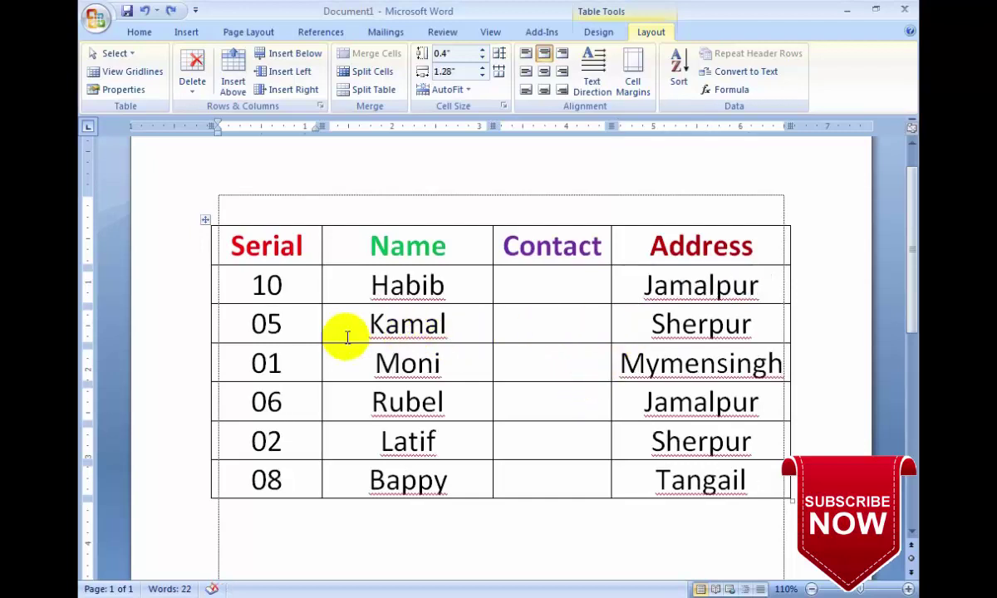
- Select the 01 Moni row, then move through the 05 and 01 Serial cells
left_click(154, 363)
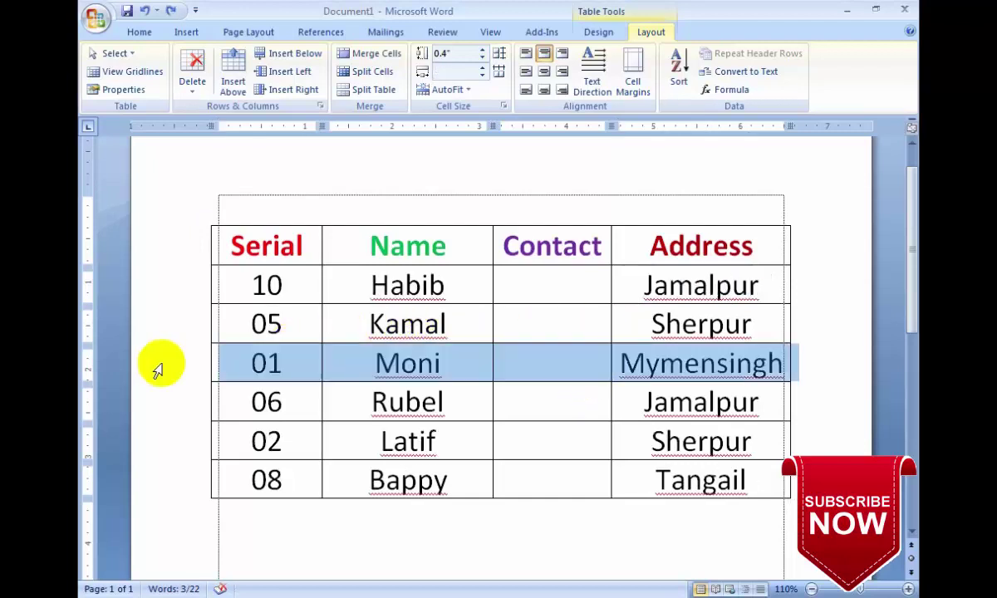
left_click(292, 367)
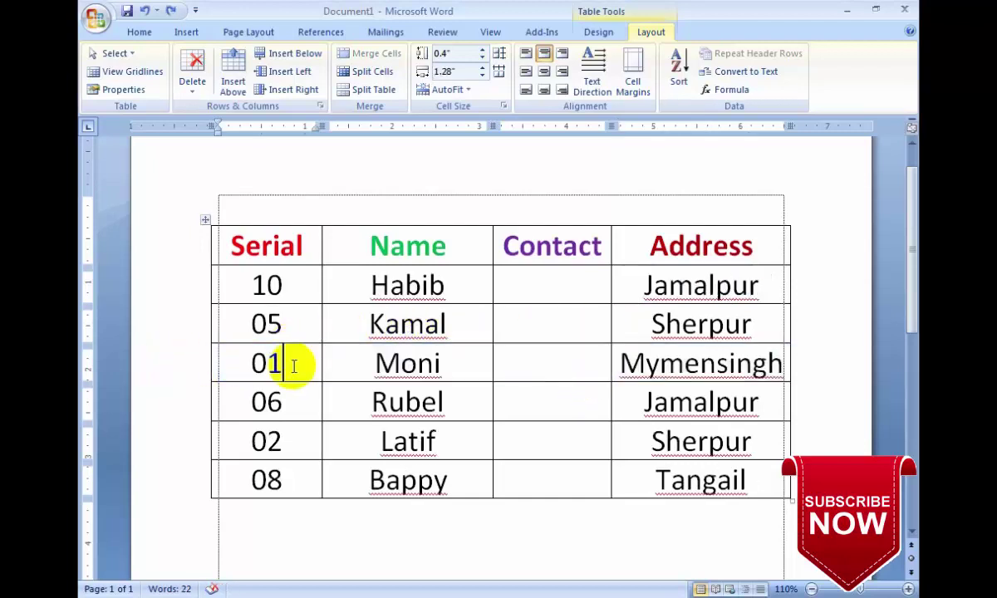
left_click(180, 367)
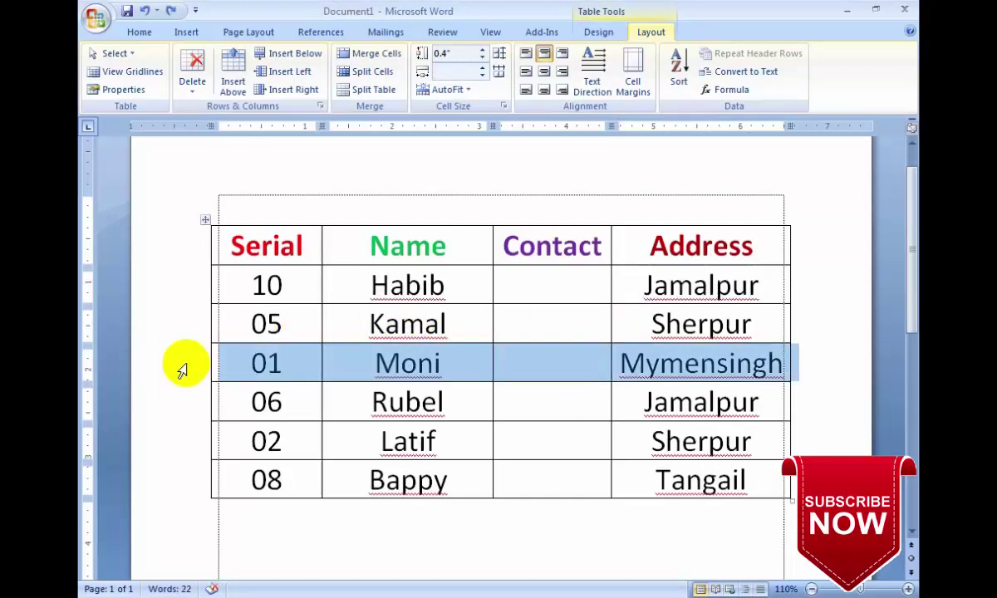
left_click(293, 371)
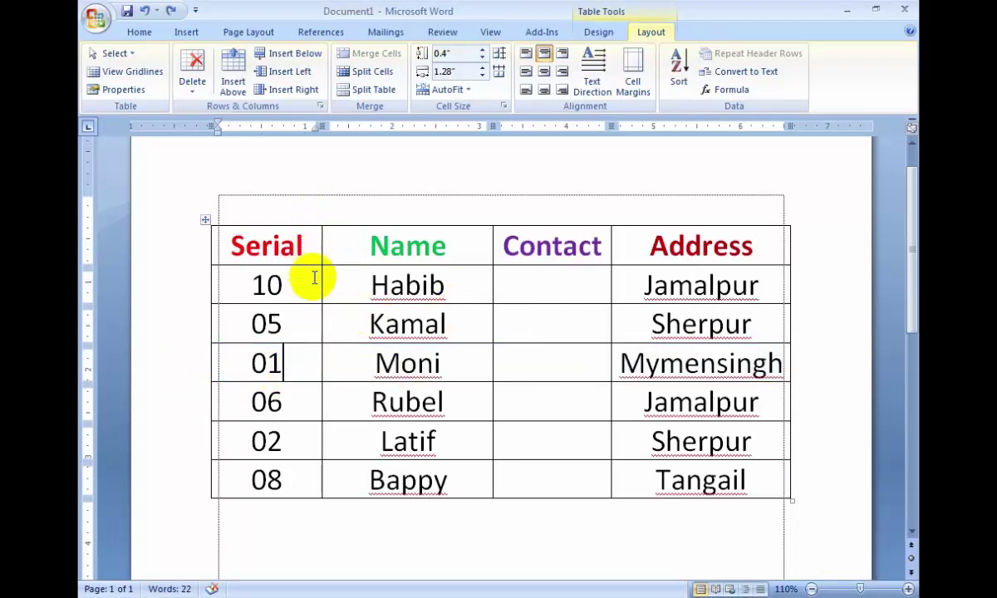
left_click(290, 441)
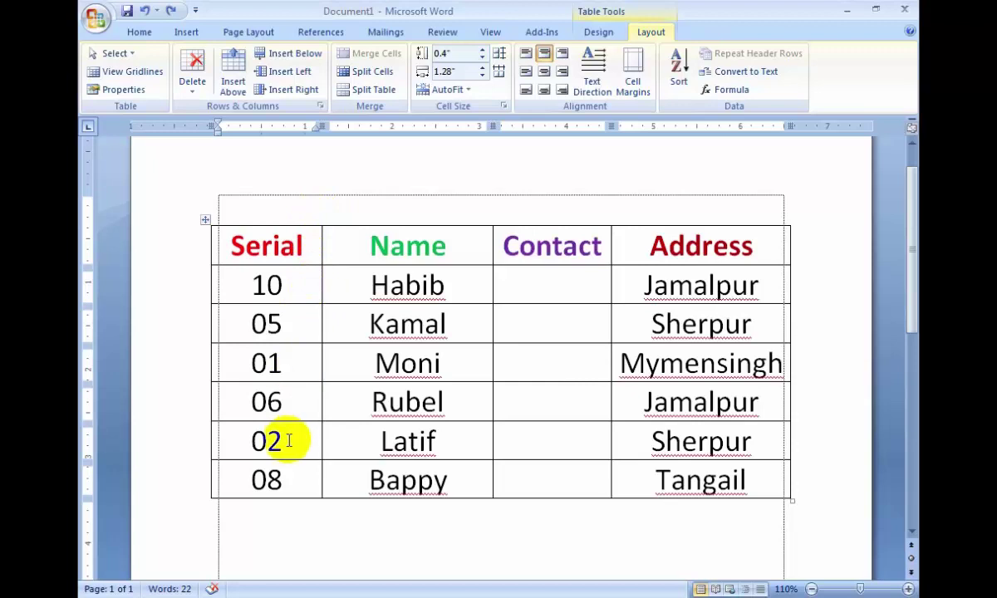
left_click_drag(292, 333, 333, 349)
left_click(285, 321)
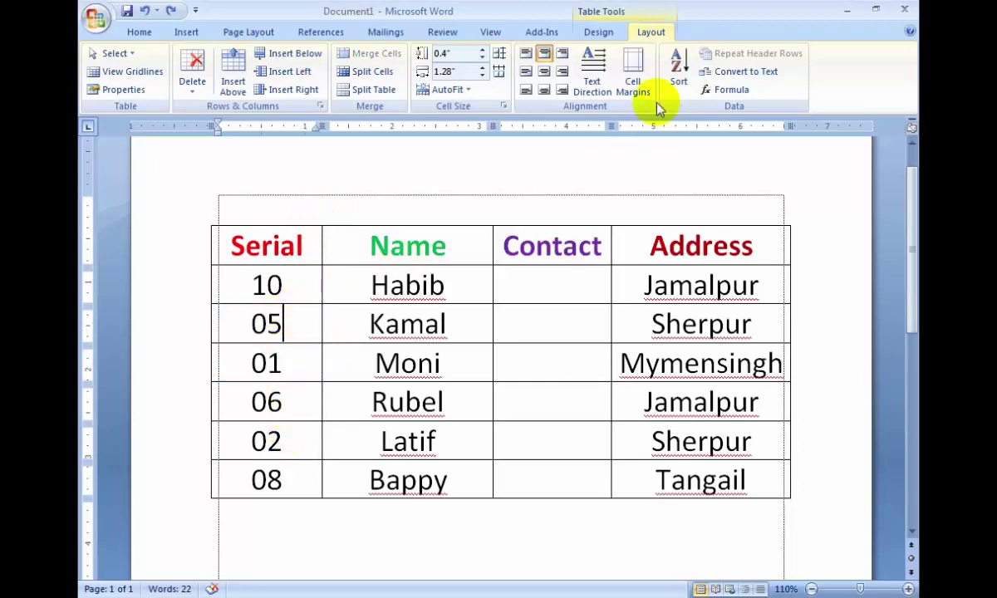
- Re-sort the table by the Serial column in ascending numeric order
left_click(679, 73)
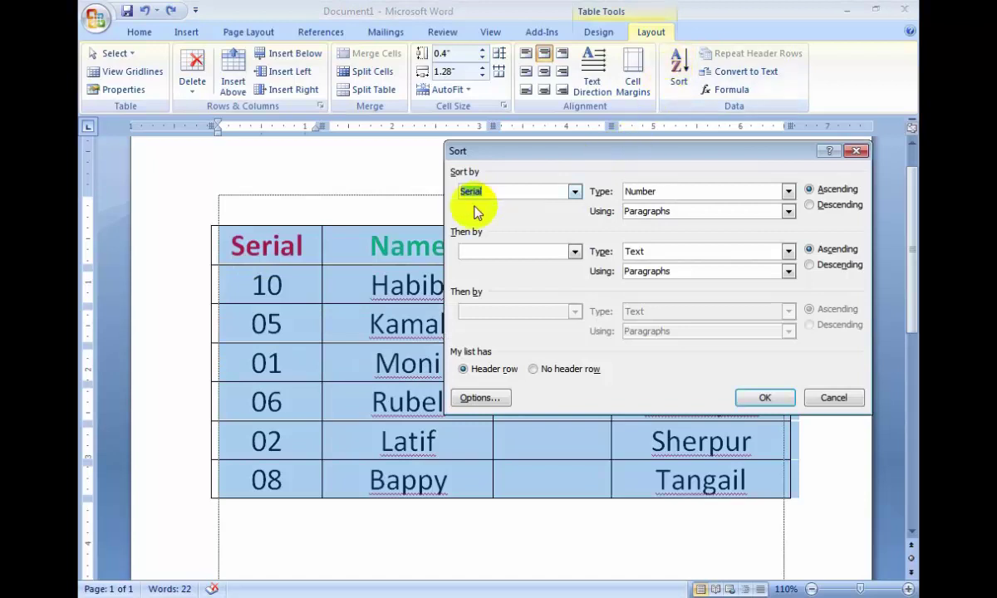
left_click(508, 190)
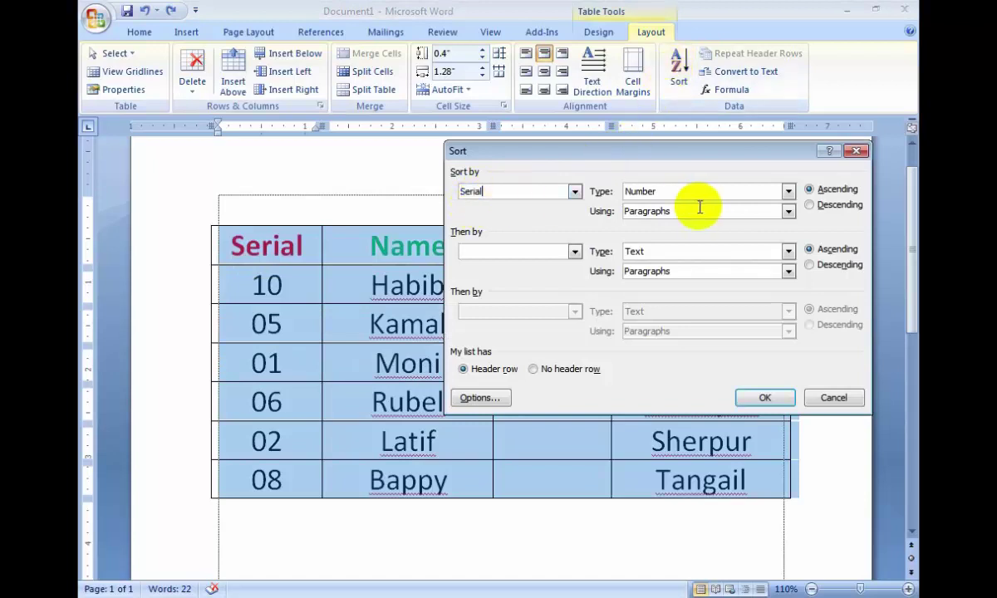
left_click(827, 189)
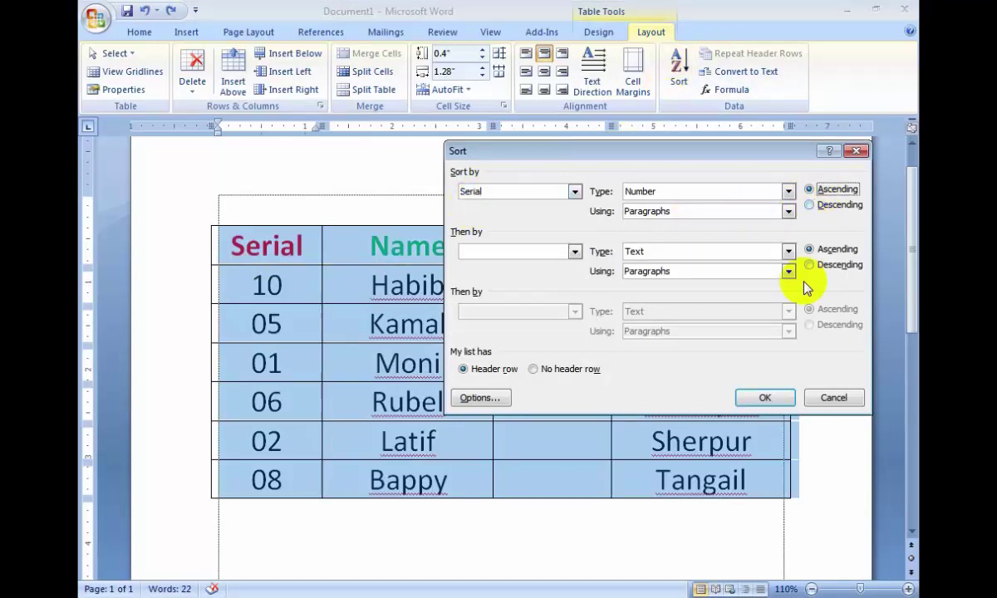
left_click(763, 397)
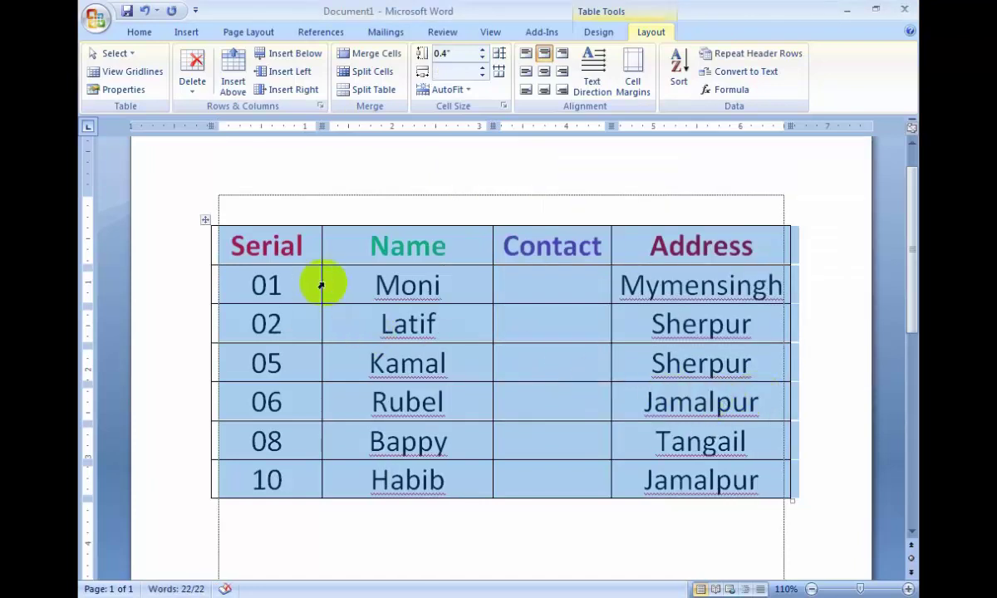
left_click(307, 284)
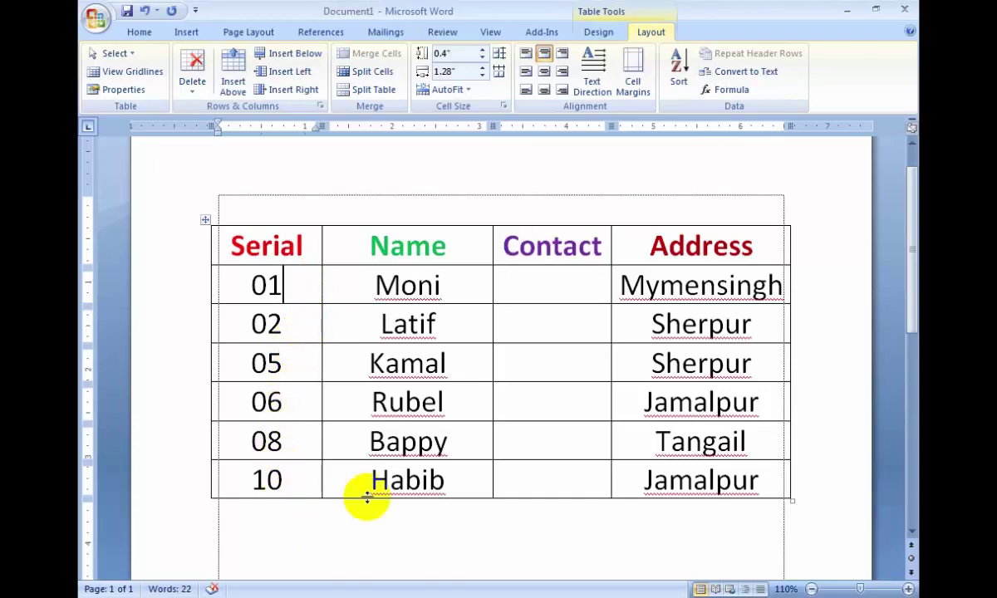
- Switch the Serial sort to Descending so rows read 10, 08, 06, 05, 02, 01
left_click(679, 73)
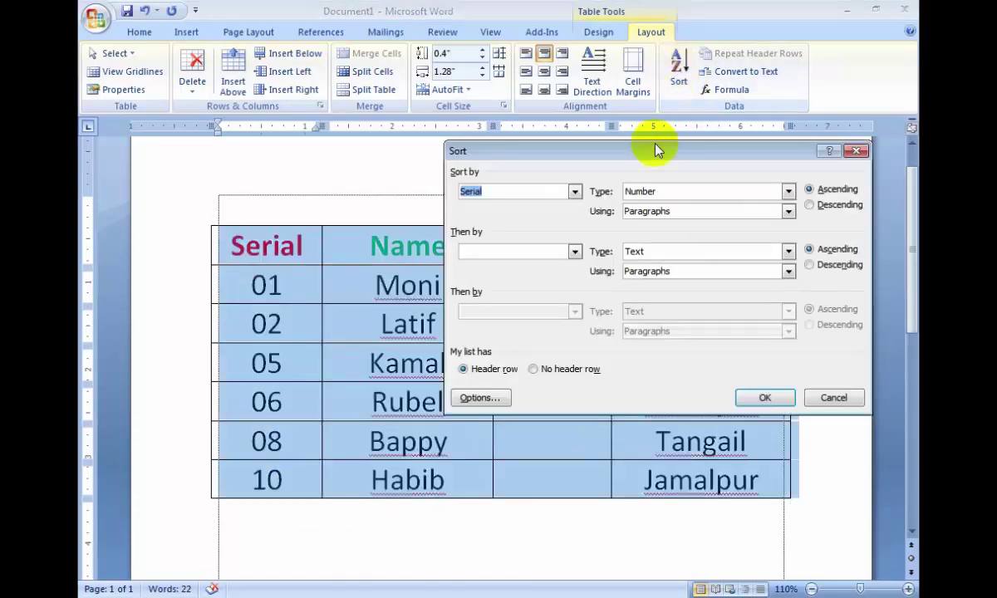
left_click(811, 206)
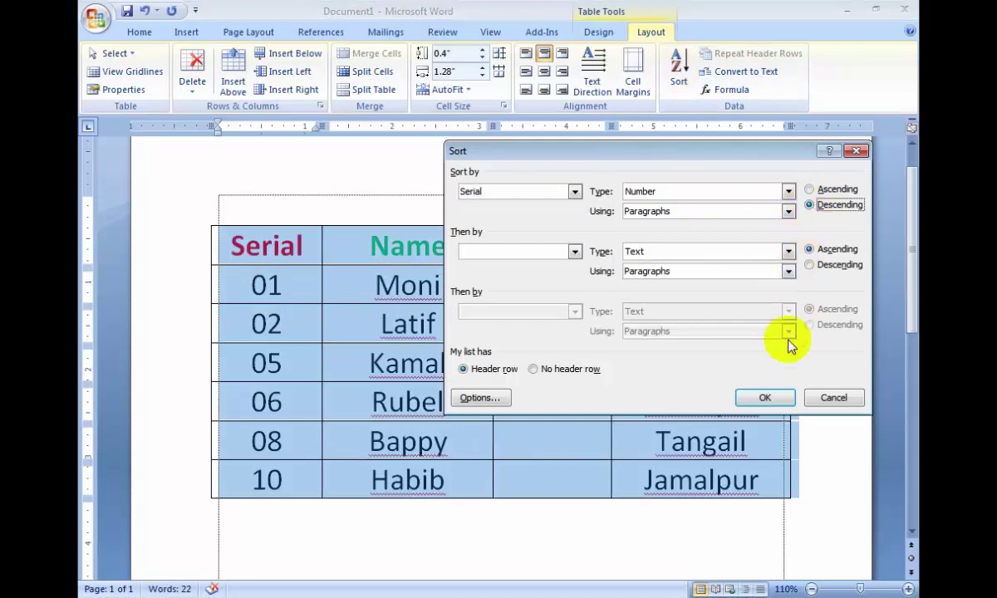
left_click(770, 400)
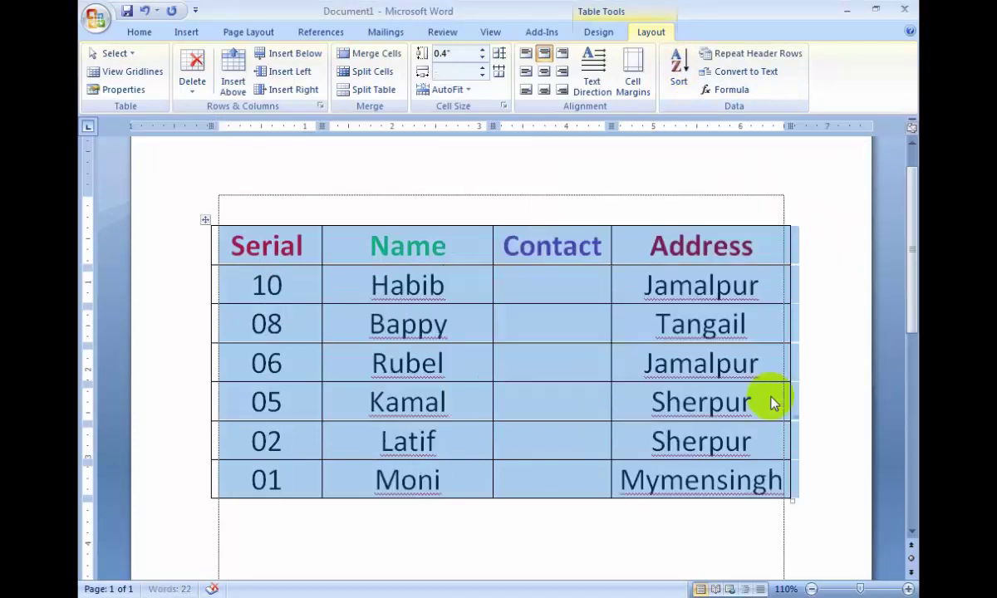
left_click(313, 288)
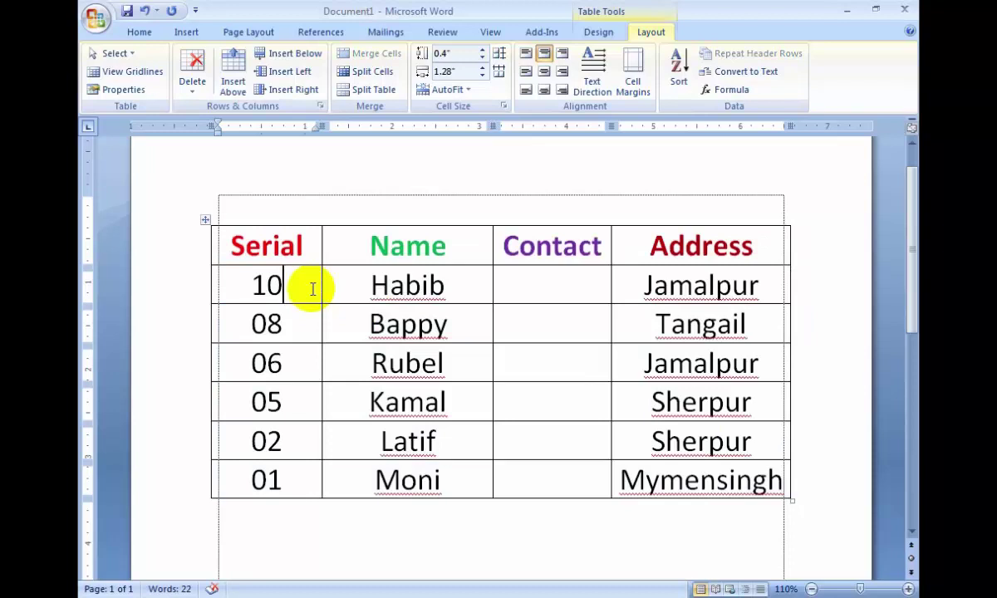
left_click(312, 288)
left_click(297, 485)
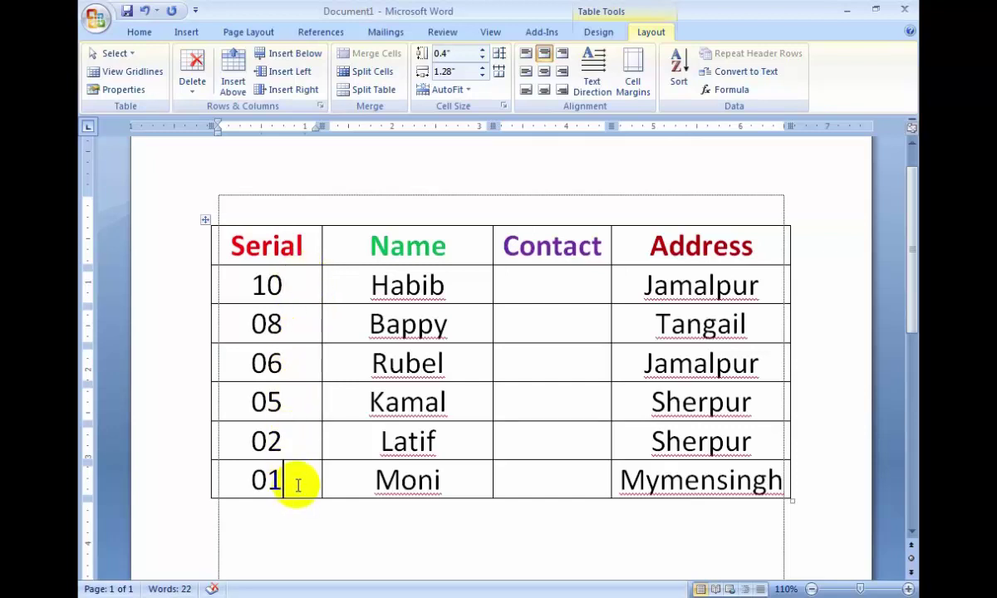
- Switch the Serial sort back to Ascending so rows read 01, 02, 05, 06, 08, 10
left_click(678, 73)
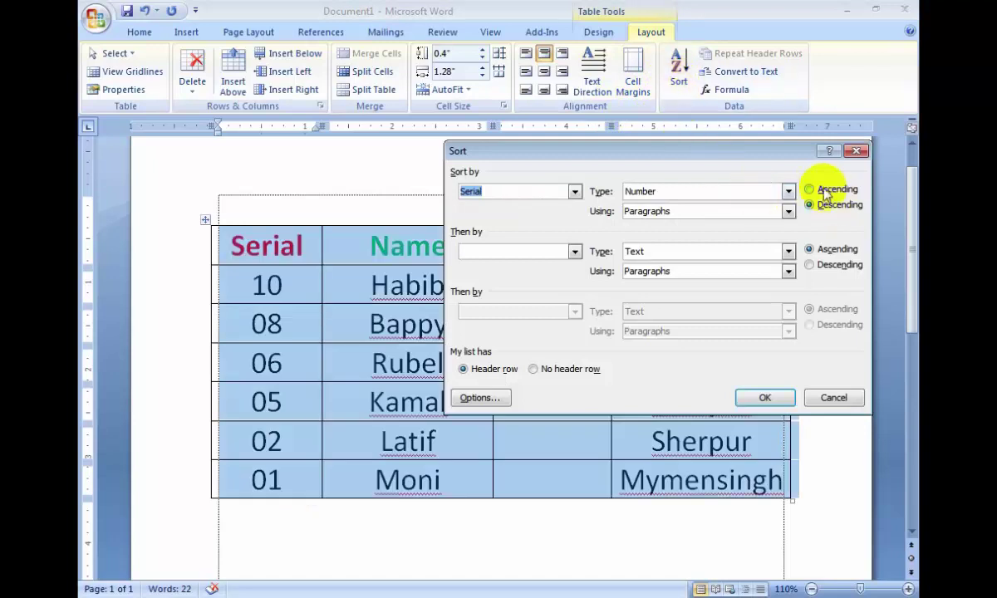
left_click(826, 191)
left_click(763, 399)
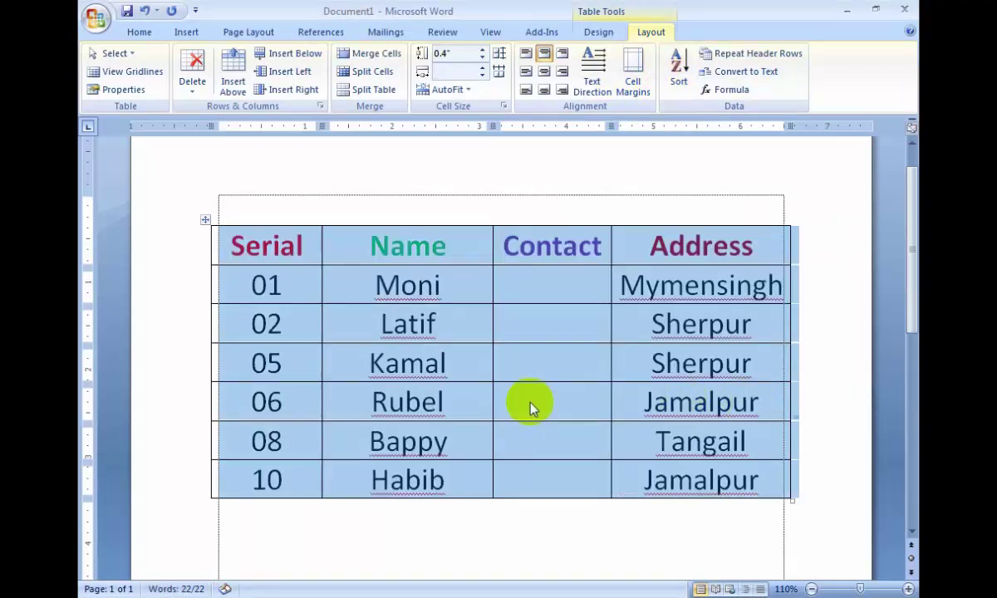
left_click(303, 372)
left_click(322, 406)
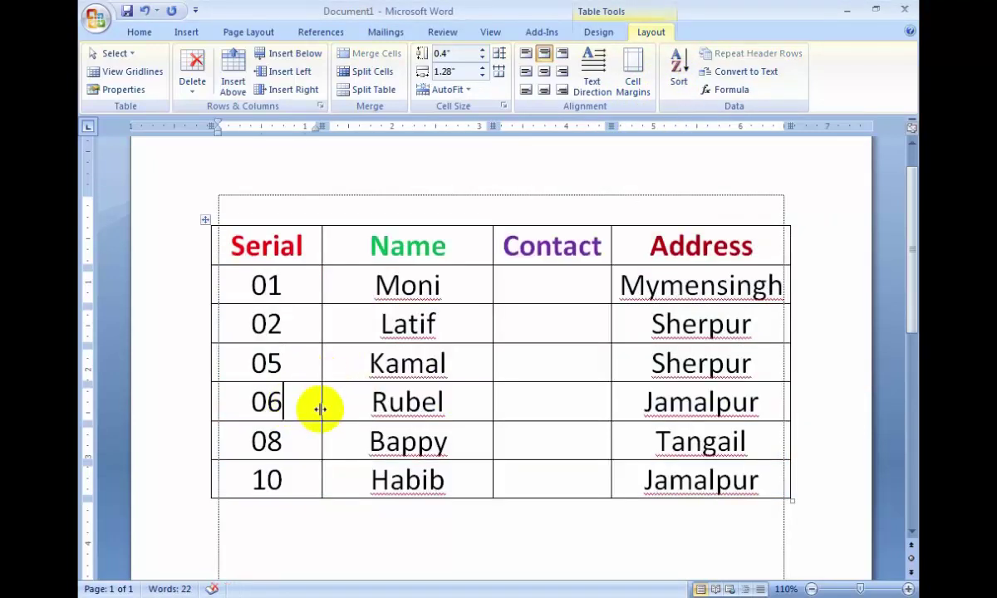